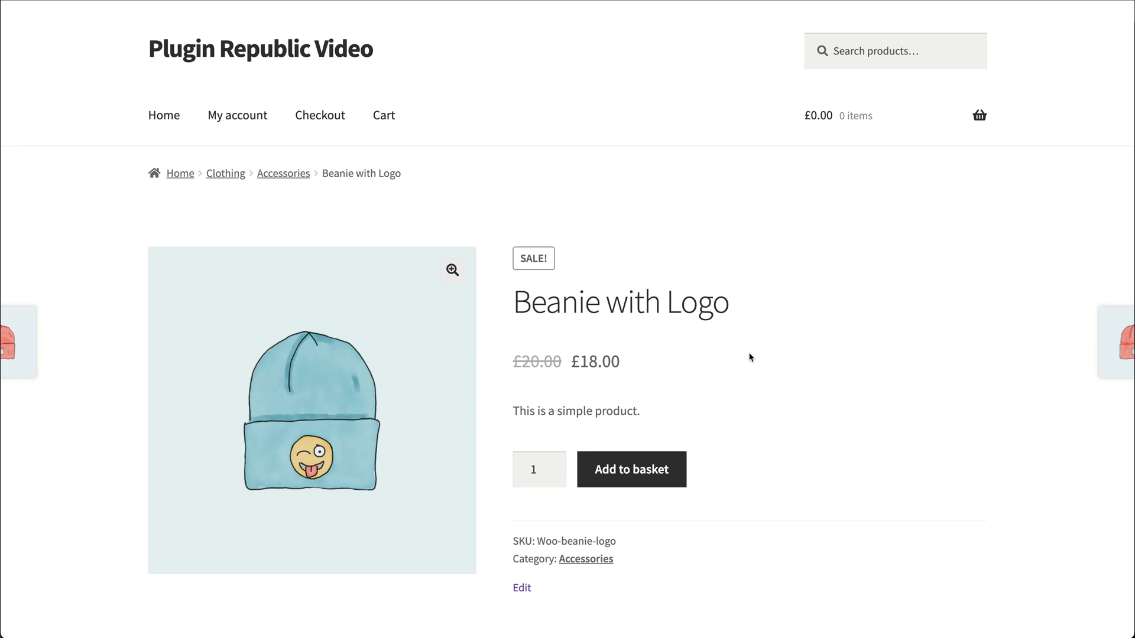
Step: Try the Beanie with Logo quantity field: raise it by one, then open and close its choices
{"action": "left_click", "coordinate": [552, 464]}
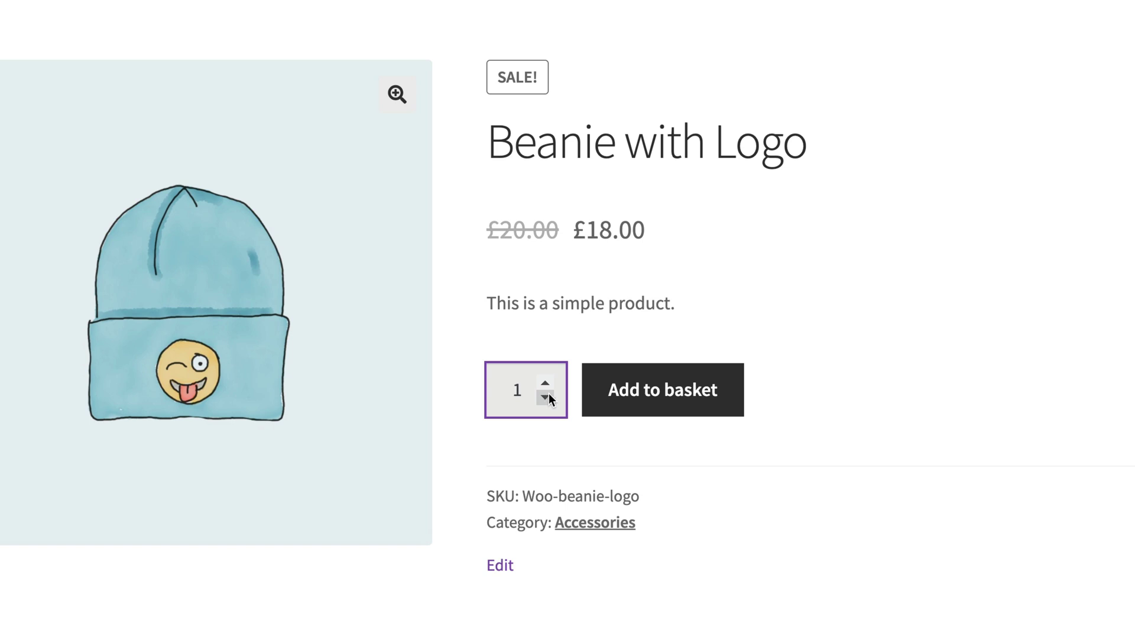
{"action": "left_click", "coordinate": [547, 382]}
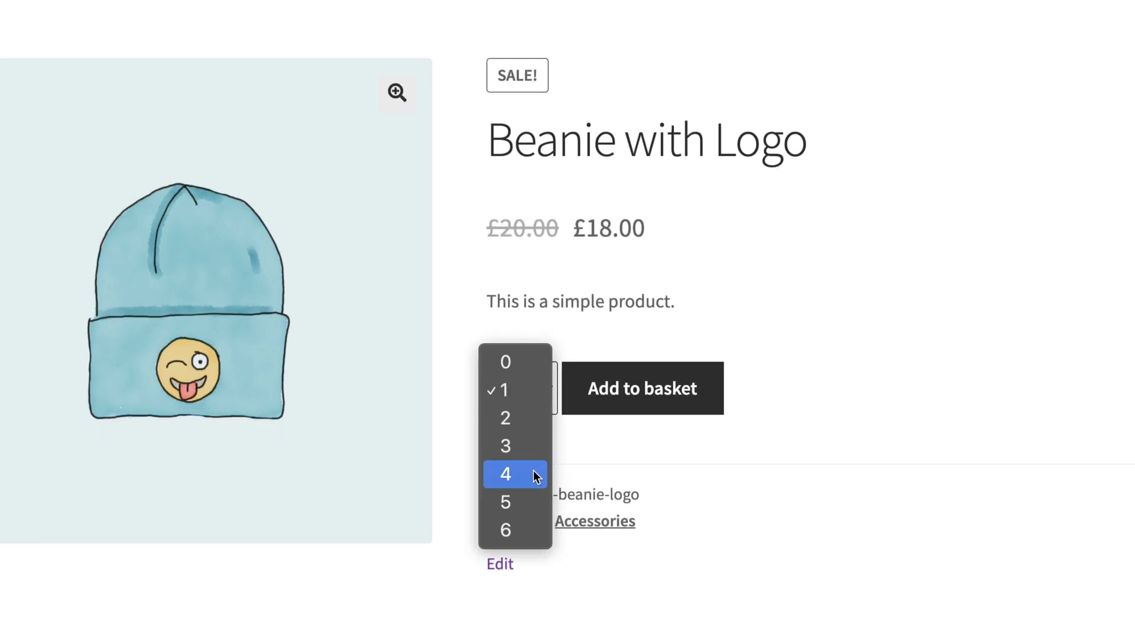
{"action": "left_click", "coordinate": [573, 329]}
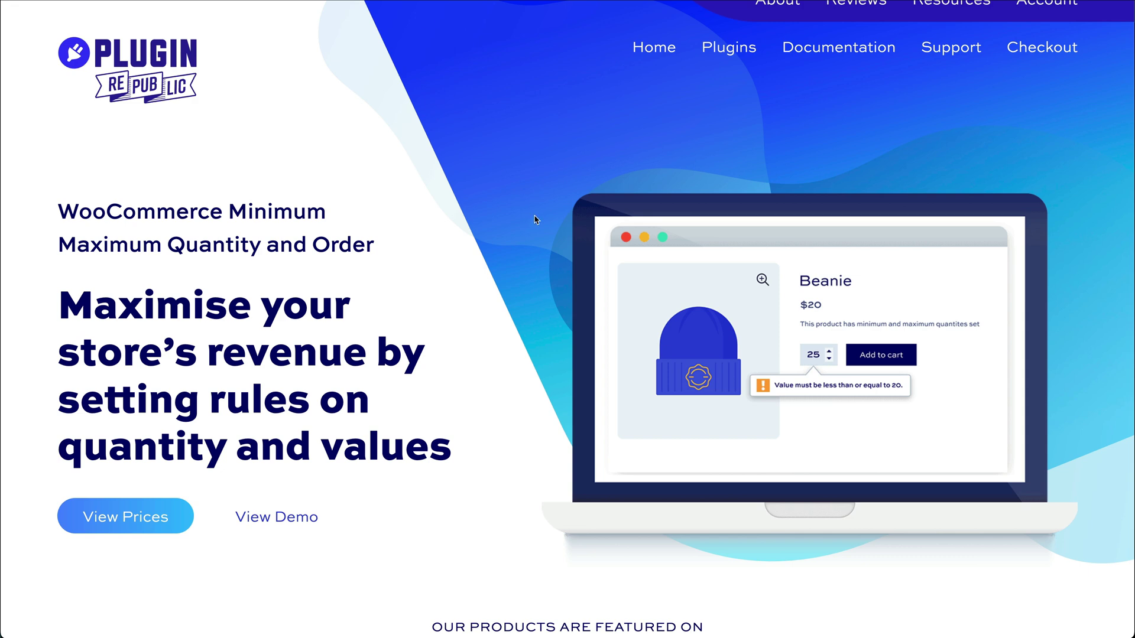
Step: Scroll through the plugin page's quantity-rules features and back up to the top
{"action": "scroll", "coordinate": [538, 227], "scroll_direction": "down", "scroll_amount": 8}
{"action": "scroll", "coordinate": [537, 227], "scroll_direction": "down", "scroll_amount": 7}
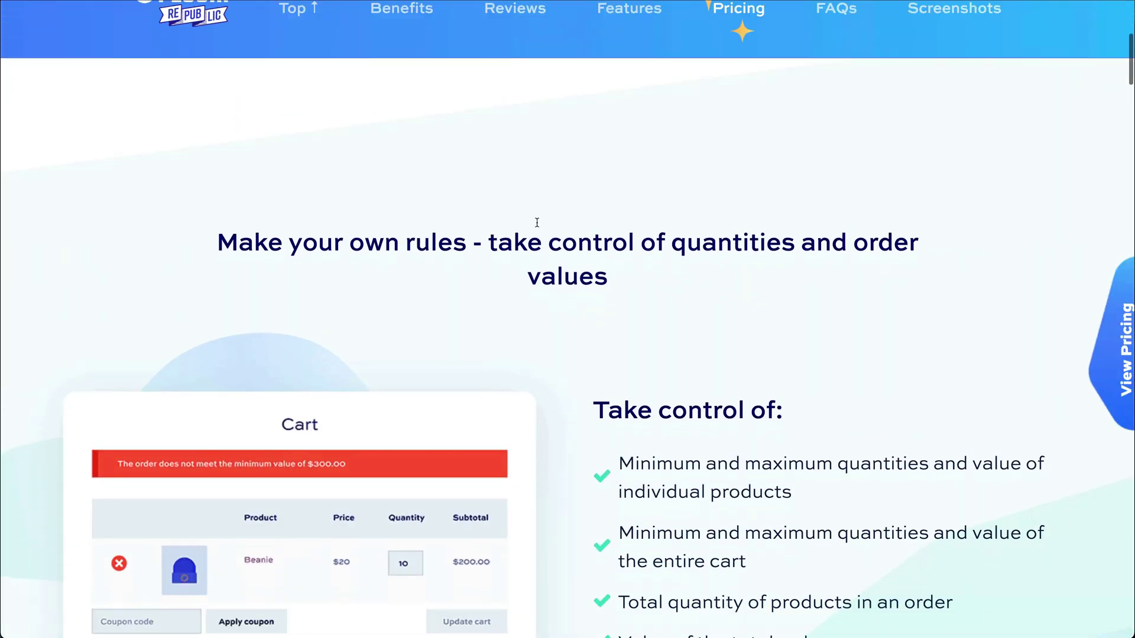
{"action": "scroll", "coordinate": [538, 226], "scroll_direction": "down", "scroll_amount": 5}
{"action": "scroll", "coordinate": [538, 226], "scroll_direction": "up", "scroll_amount": 5}
{"action": "scroll", "coordinate": [538, 227], "scroll_direction": "up", "scroll_amount": 10}
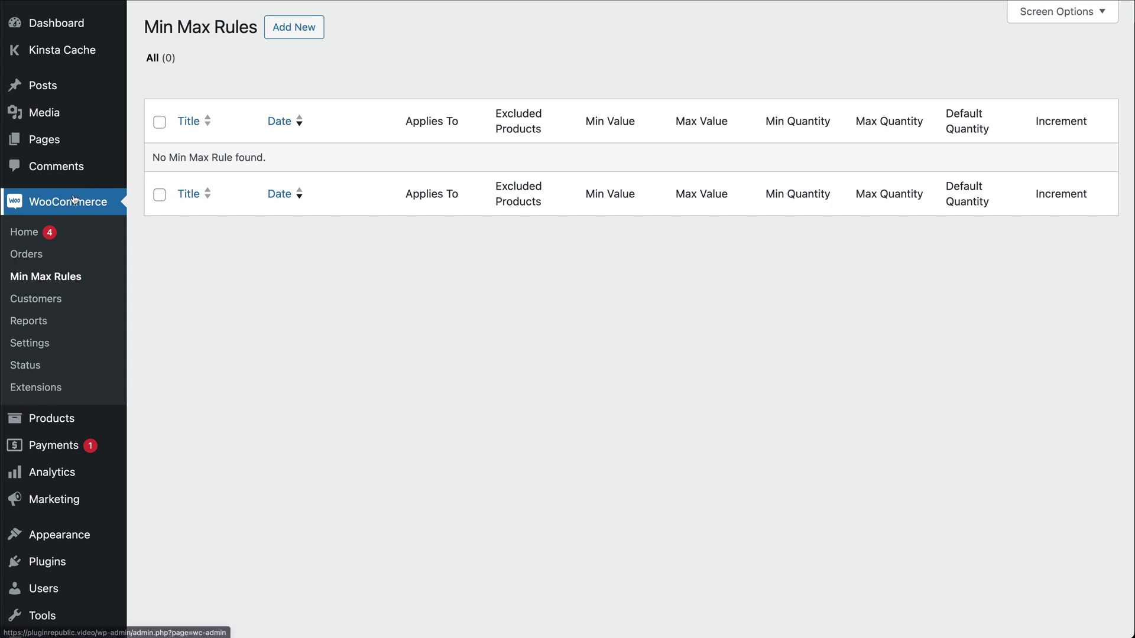
Step: From WooCommerce Min Max Rules, add a new rule titled 'Maximum Six'
{"action": "left_click", "coordinate": [37, 279]}
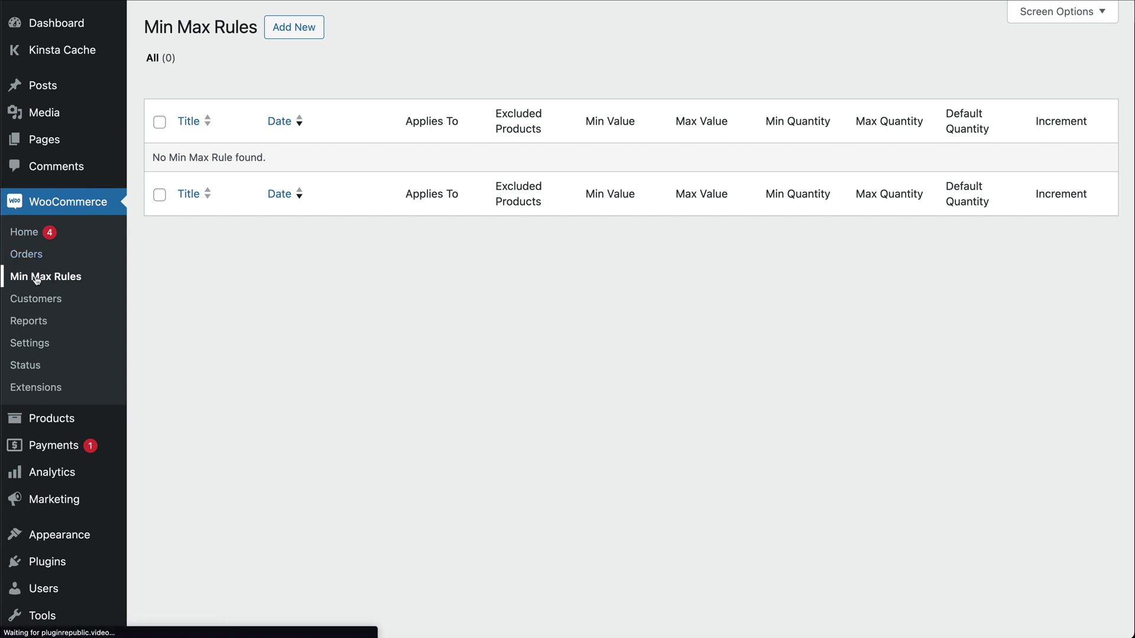
{"action": "left_click", "coordinate": [298, 36]}
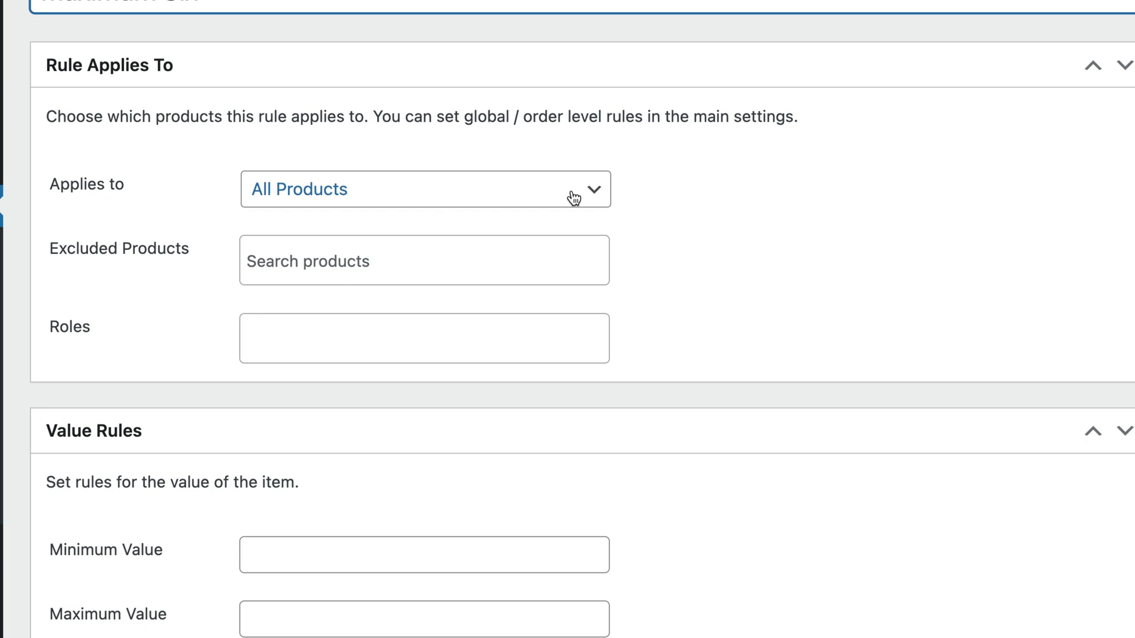
Step: Keep Maximum Six on All Products, enable Display as Dropdown, set Maximum Quantity 6, and publish
{"action": "left_click", "coordinate": [573, 197]}
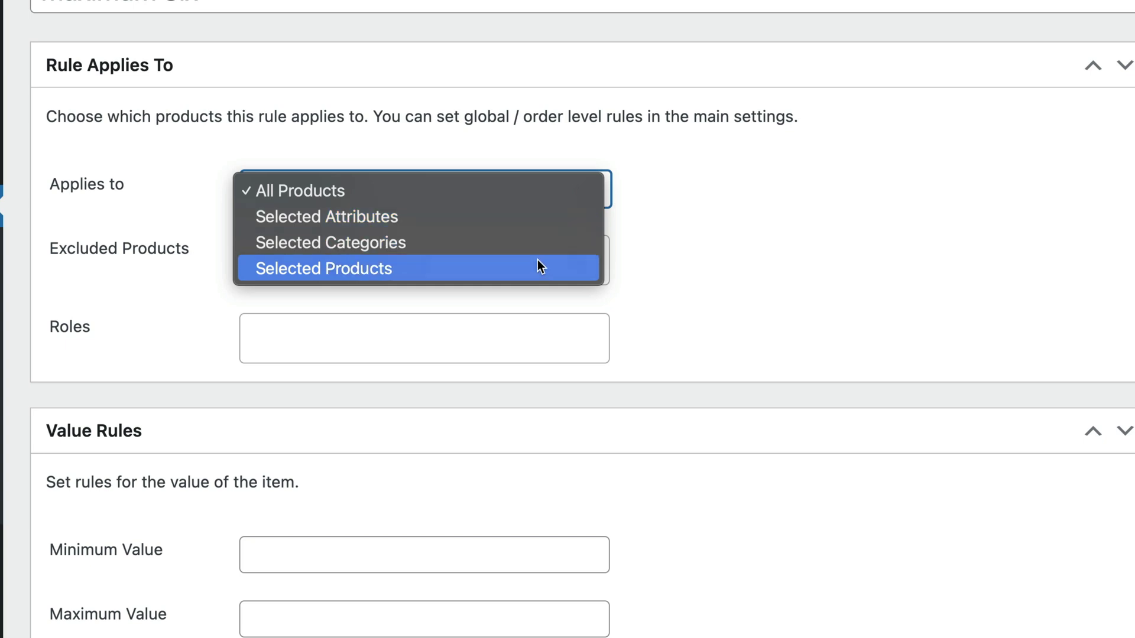
{"action": "left_click", "coordinate": [697, 243]}
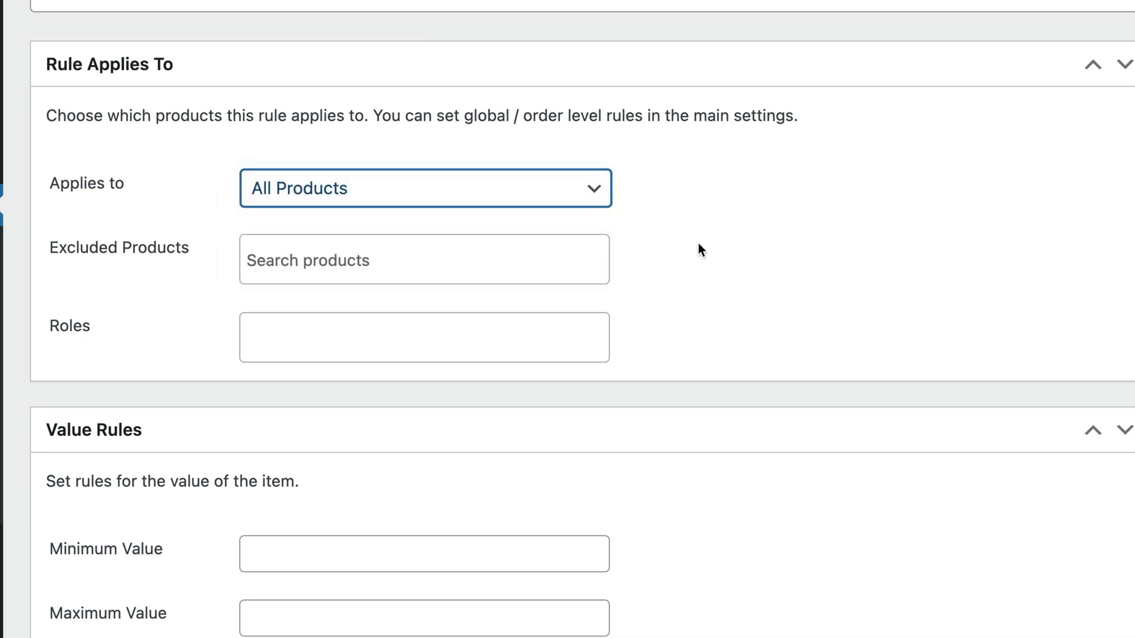
{"action": "scroll", "coordinate": [698, 243], "scroll_direction": "down", "scroll_amount": 3}
{"action": "scroll", "coordinate": [699, 244], "scroll_direction": "down", "scroll_amount": 7}
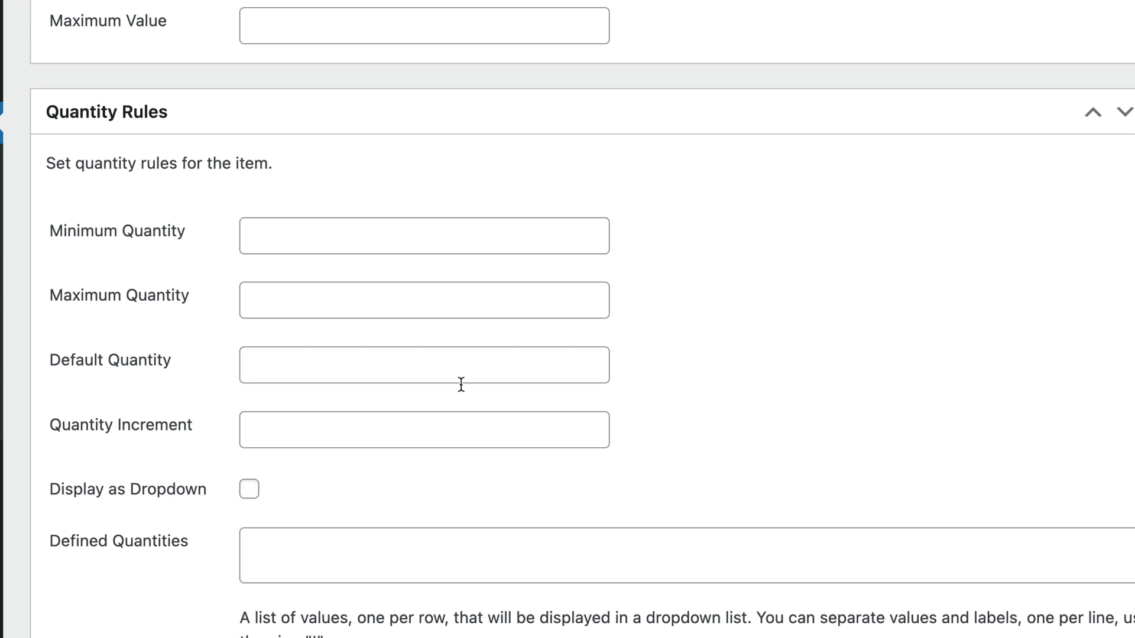
{"action": "left_click", "coordinate": [248, 493]}
{"action": "left_click", "coordinate": [303, 300]}
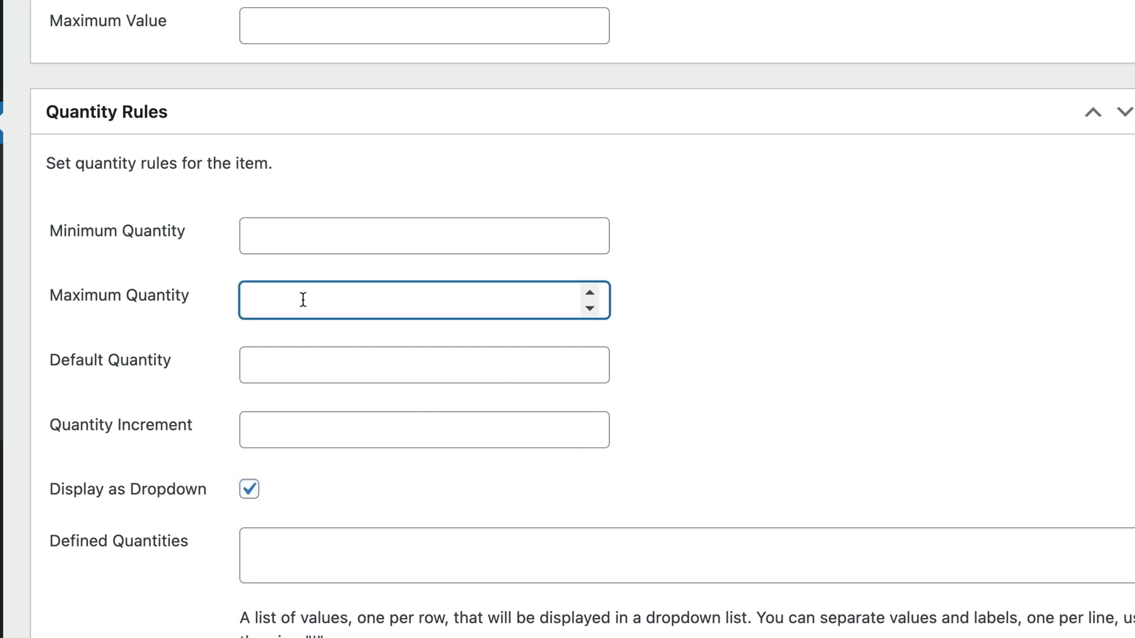
{"action": "type", "text": "6"}
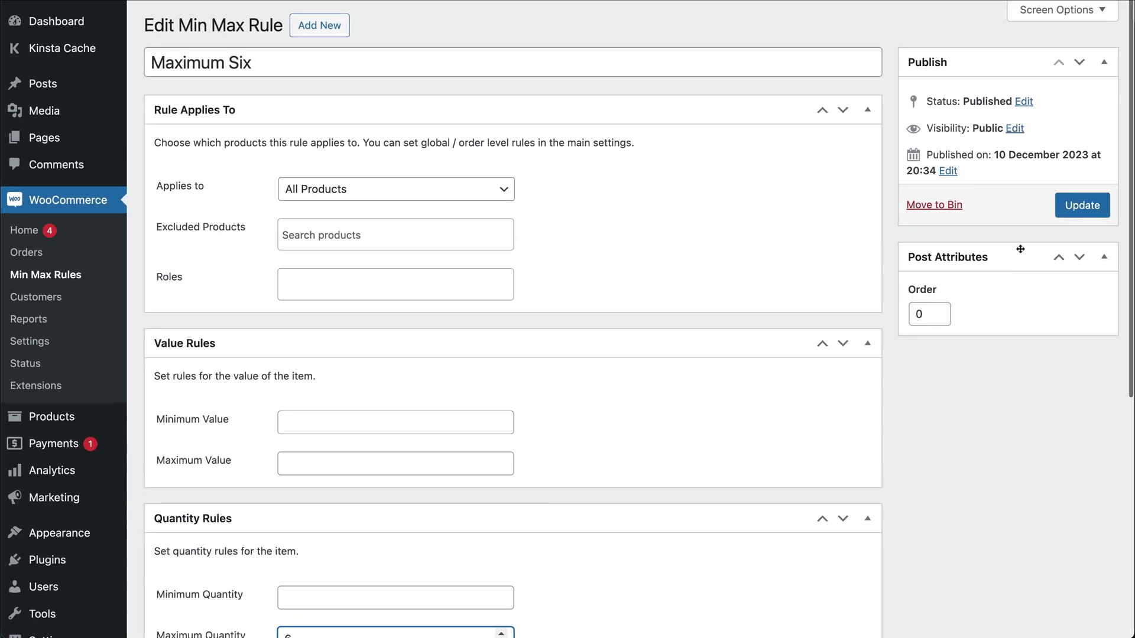
{"action": "left_click", "coordinate": [1064, 207]}
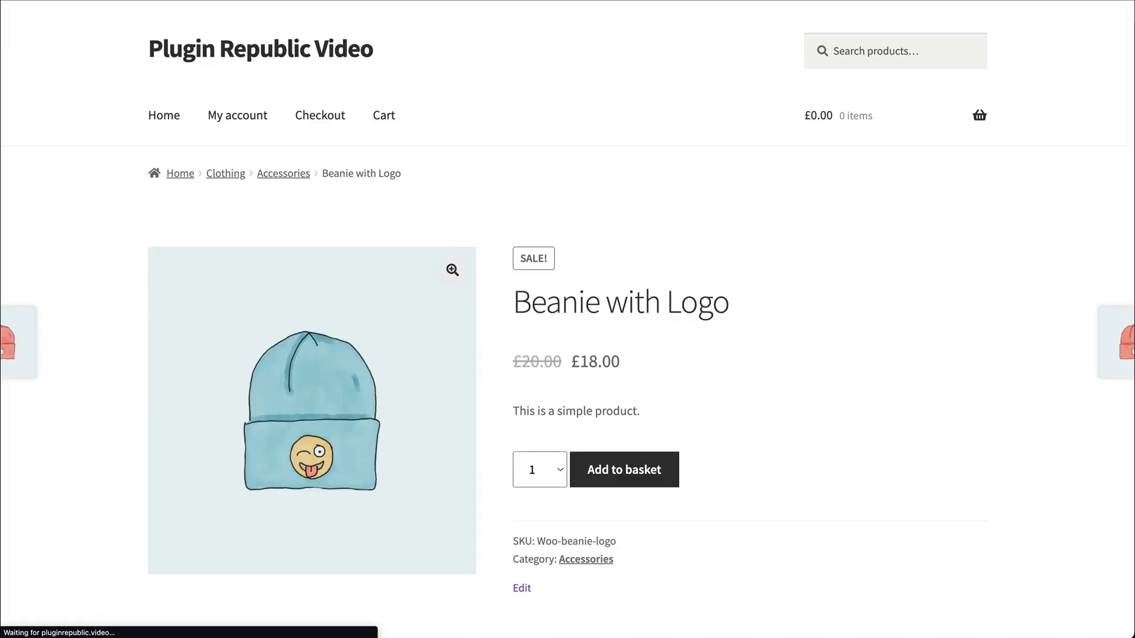
Step: Open the Beanie with Logo quantity dropdown to check it lists 0 through 6
{"action": "left_click", "coordinate": [556, 471]}
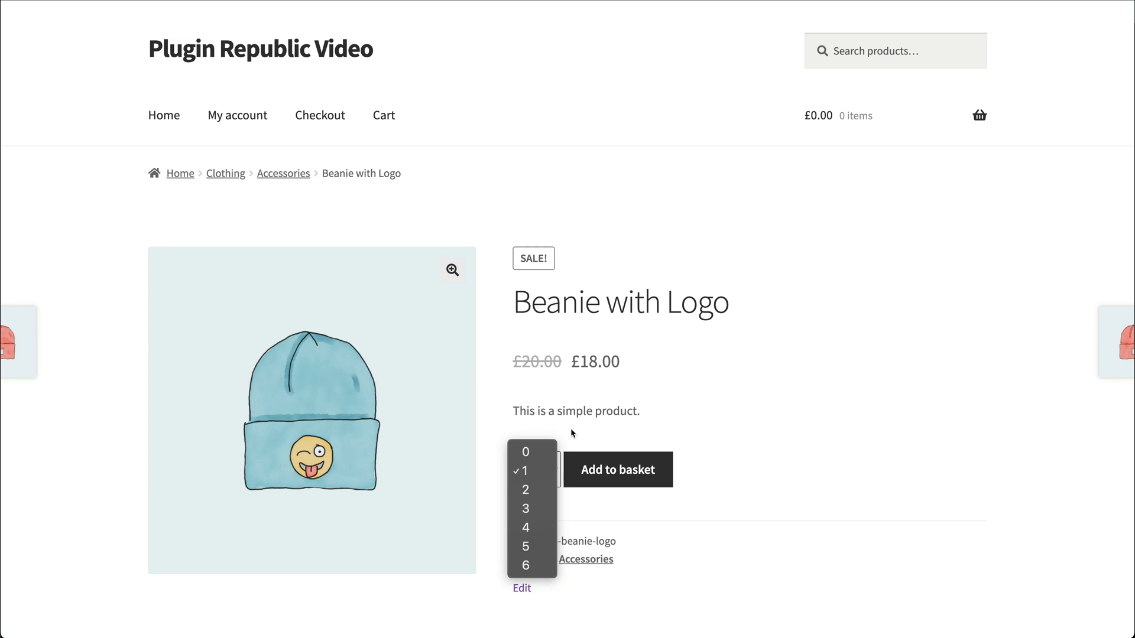
Step: Give Beanie with Logo a dropdown quantity with Maximum Quantity 8, update it, and view its live page
{"action": "key", "text": "Escape"}
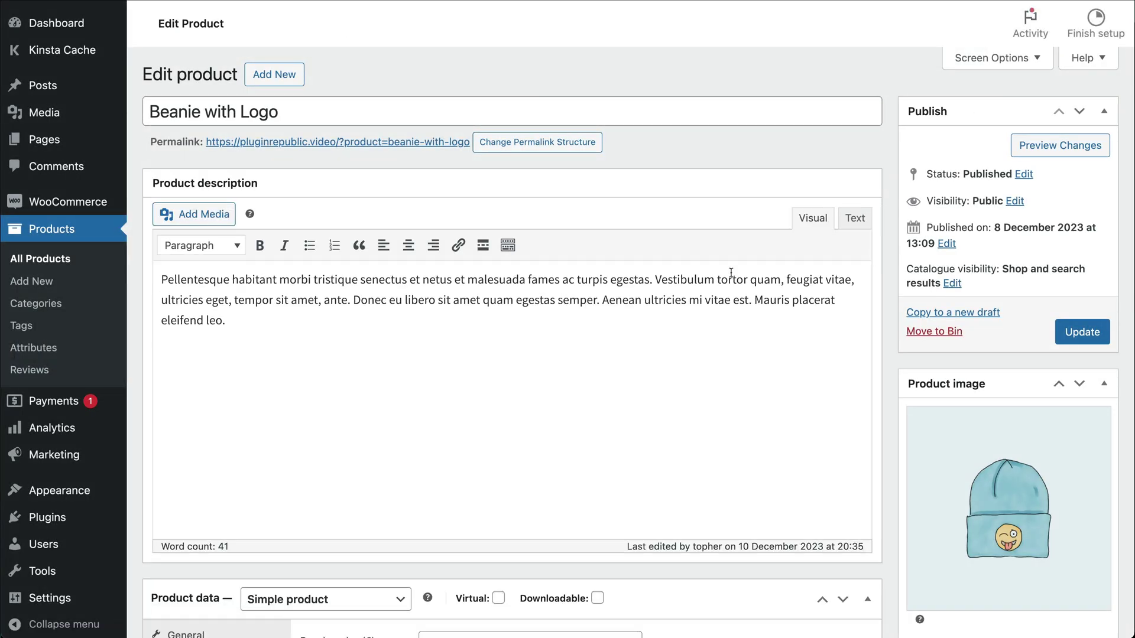
{"action": "scroll", "coordinate": [732, 277], "scroll_direction": "down", "scroll_amount": 10}
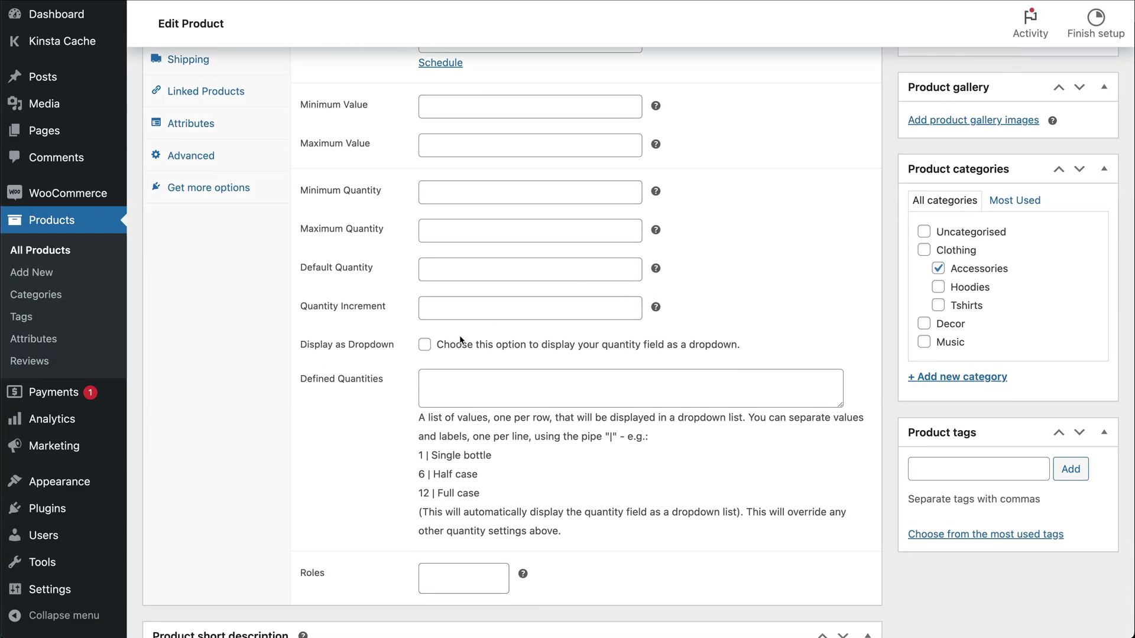
{"action": "left_click", "coordinate": [424, 346]}
{"action": "left_click", "coordinate": [440, 232]}
{"action": "type", "text": "8"}
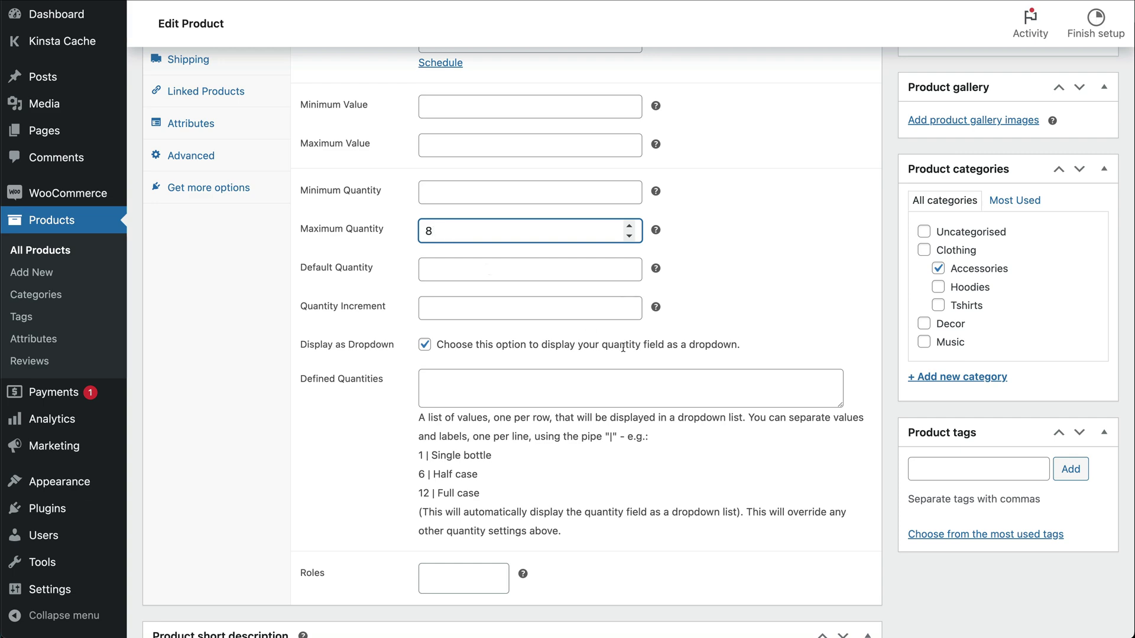
{"action": "scroll", "coordinate": [649, 351], "scroll_direction": "up", "scroll_amount": 10}
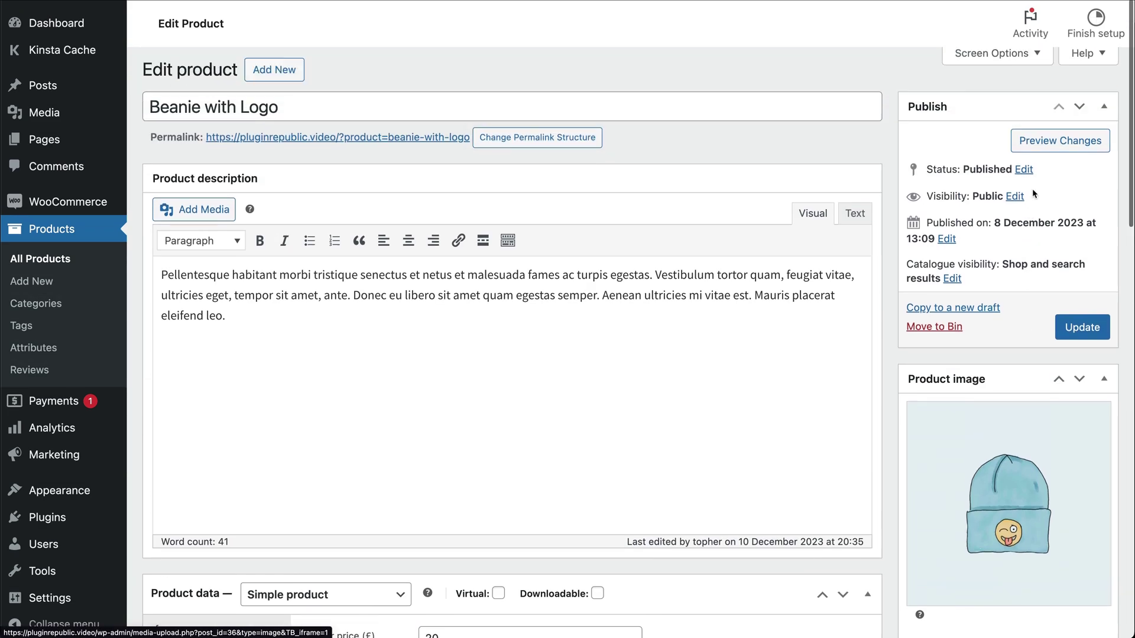
{"action": "left_click", "coordinate": [1082, 326]}
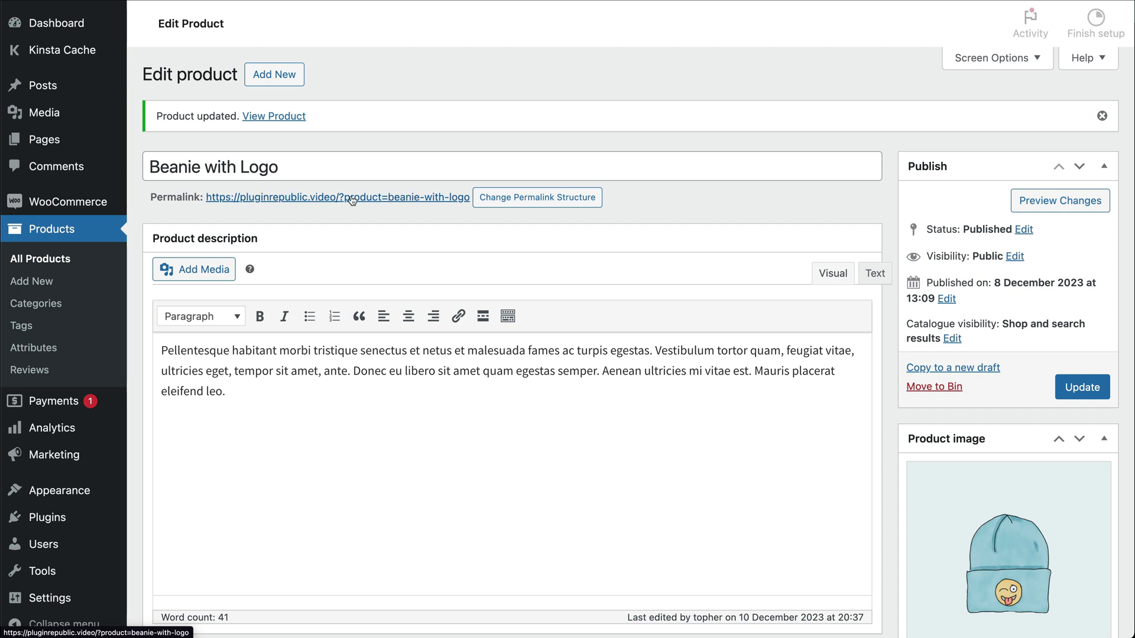
{"action": "left_click", "coordinate": [353, 198]}
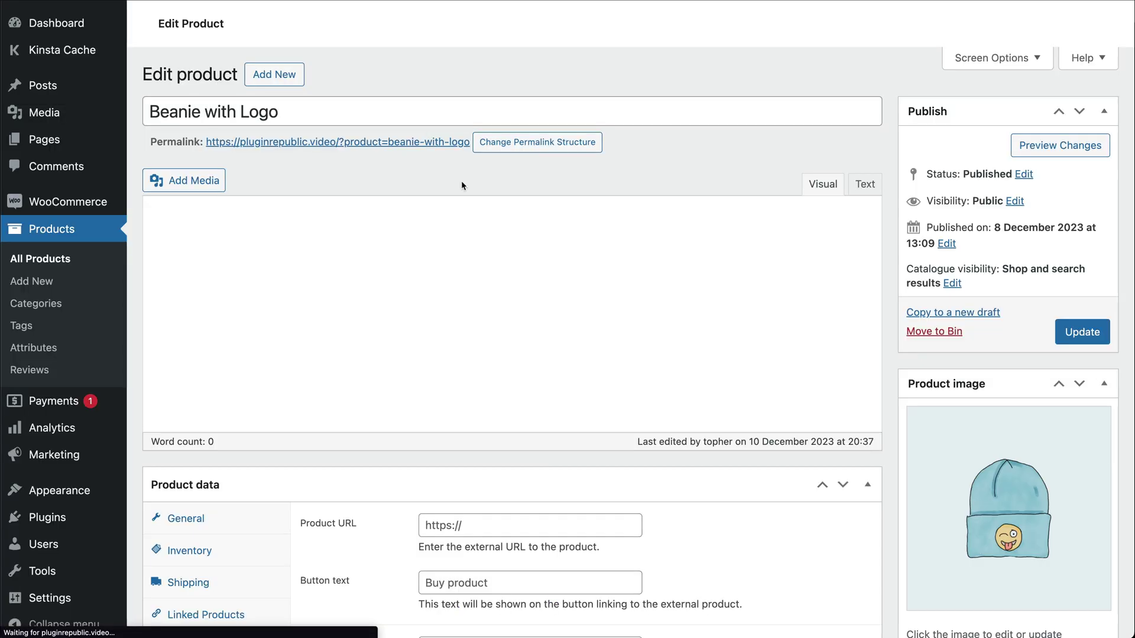
Step: Set the Beanie with Logo's Quantity Increment to 6
{"action": "scroll", "coordinate": [572, 524], "scroll_direction": "down", "scroll_amount": 6}
{"action": "scroll", "coordinate": [571, 525], "scroll_direction": "down", "scroll_amount": 2}
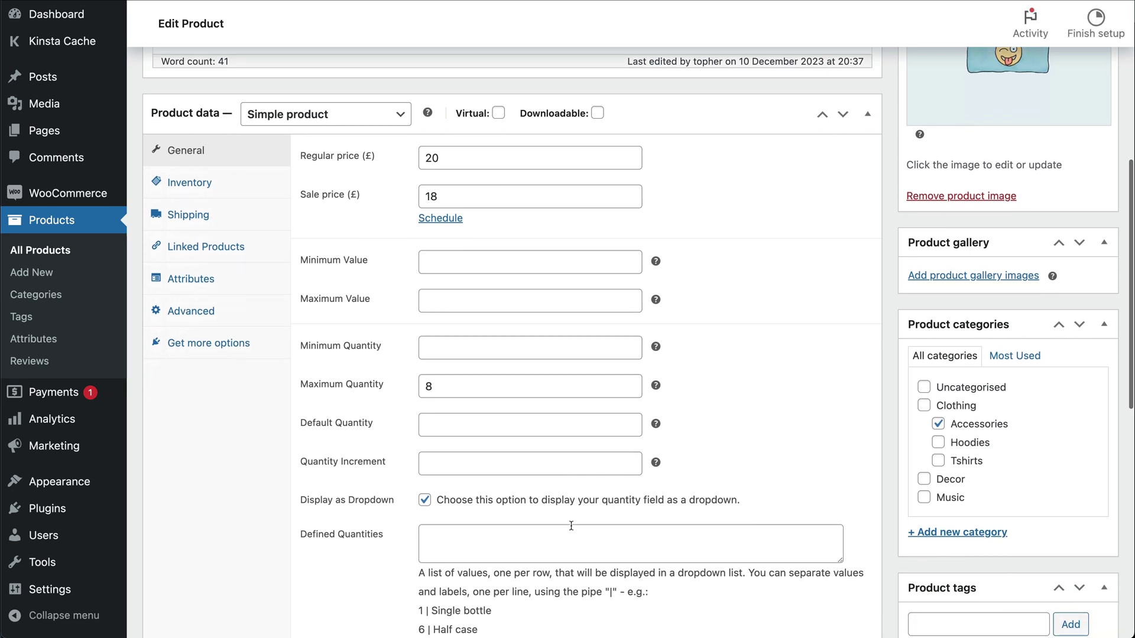
{"action": "left_click", "coordinate": [455, 464]}
{"action": "type", "text": "6"}
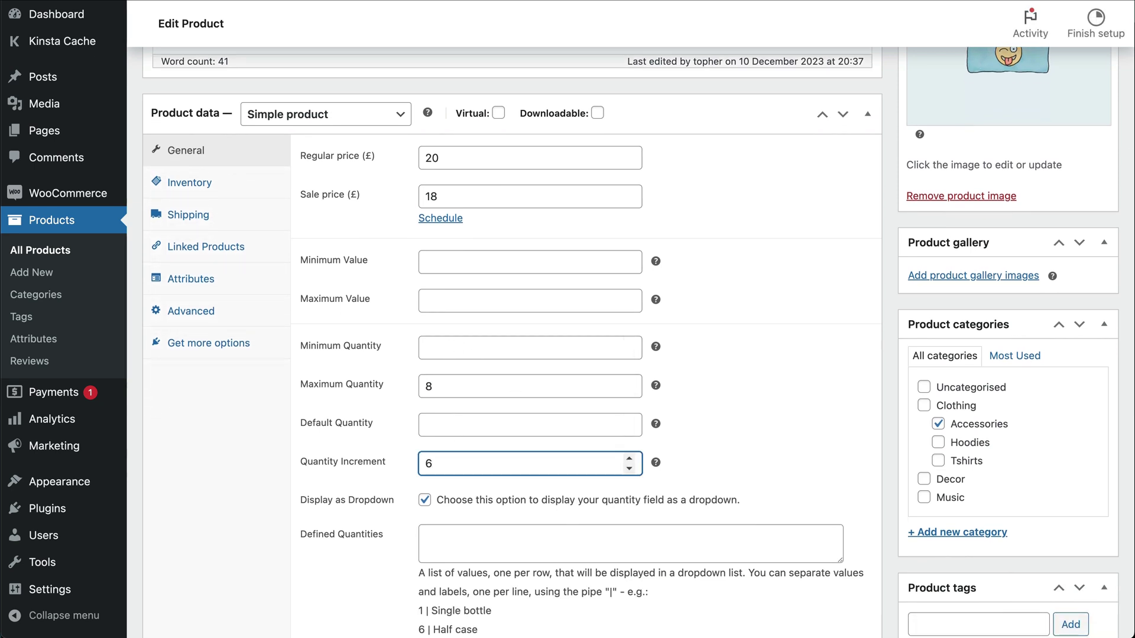
{"action": "key", "text": "Tab"}
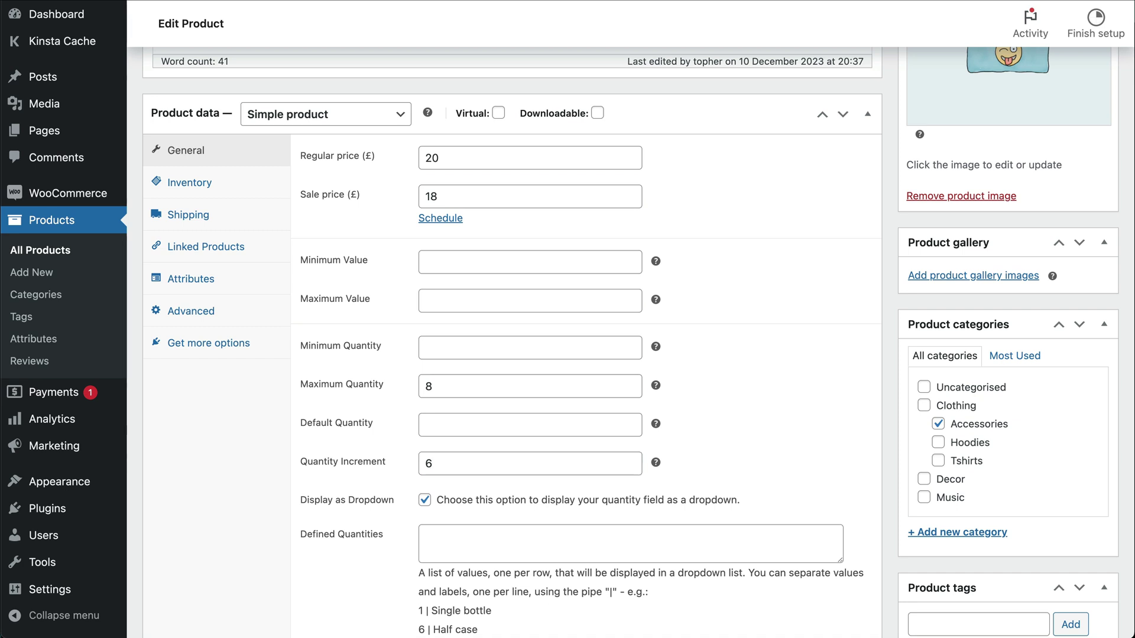
{"action": "left_click", "coordinate": [445, 467]}
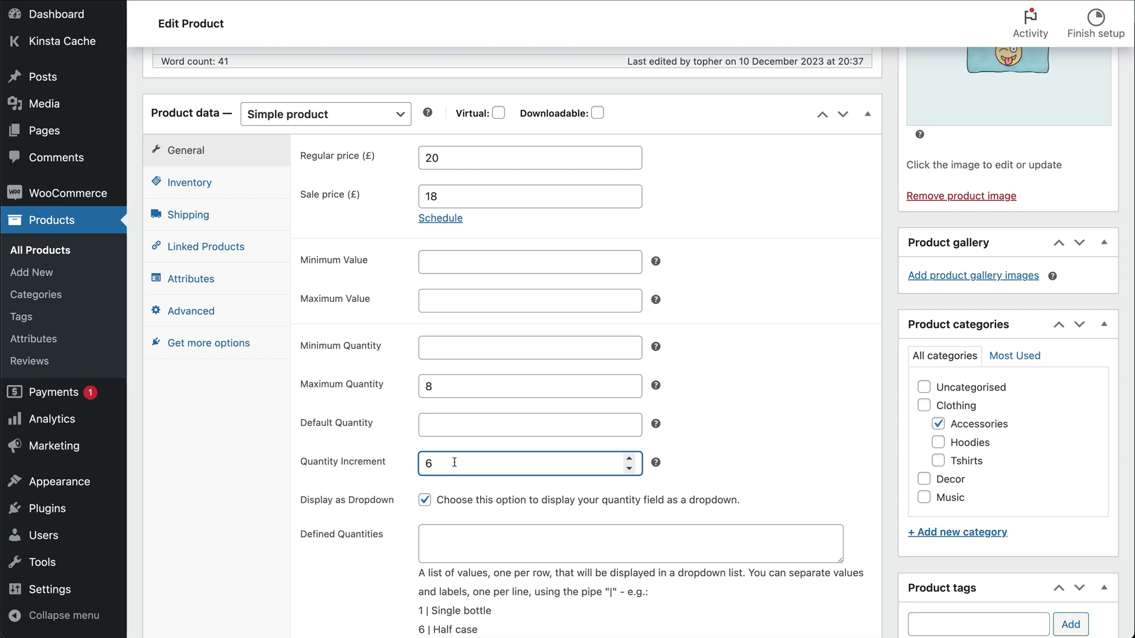
Step: Set Minimum Quantity to 6 and Maximum Quantity to 24
{"action": "left_click", "coordinate": [444, 384]}
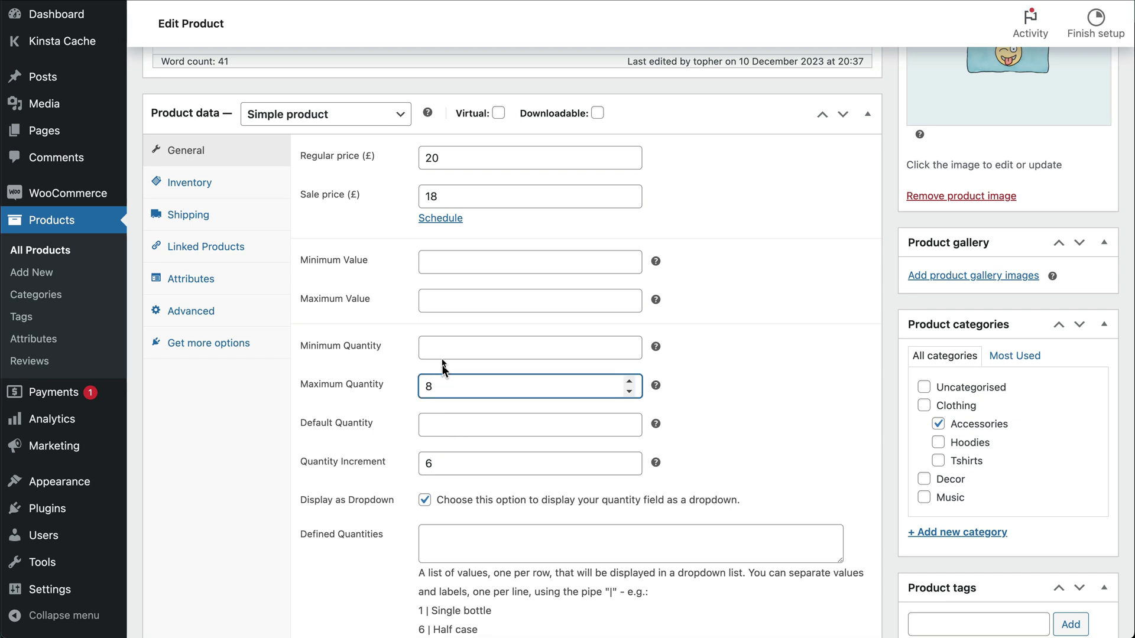
{"action": "left_click", "coordinate": [441, 354]}
{"action": "type", "text": "6"}
{"action": "key", "text": "Tab"}
{"action": "type", "text": "24"}
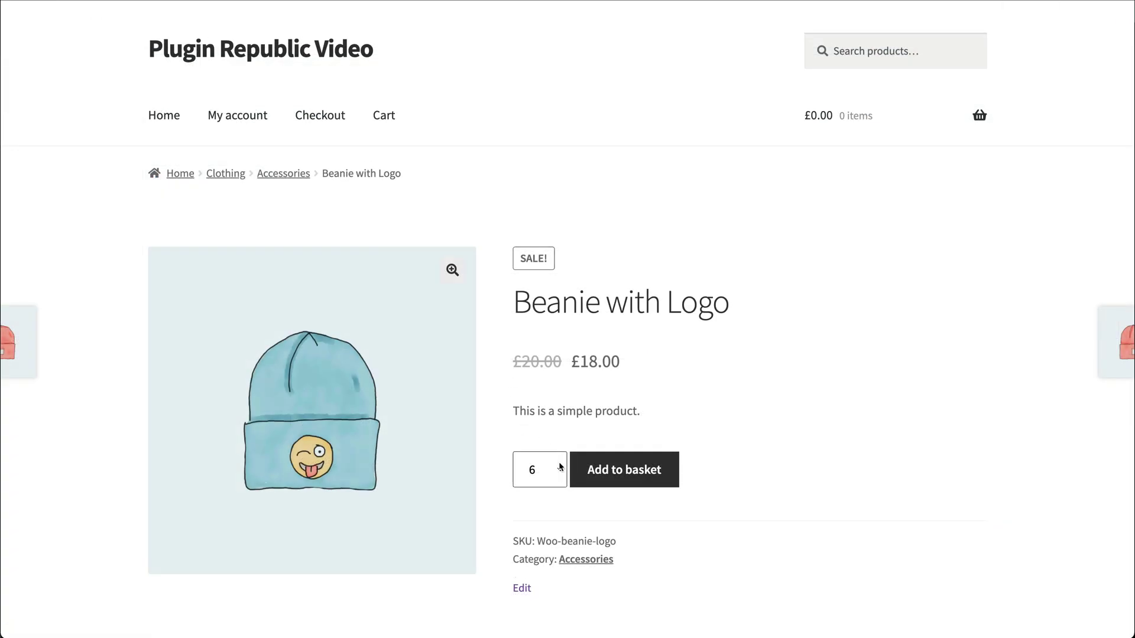
Step: Review the 6, 12, 18, 24 quantity choices, close the list, and return to the Edit Product tab
{"action": "left_click", "coordinate": [561, 467]}
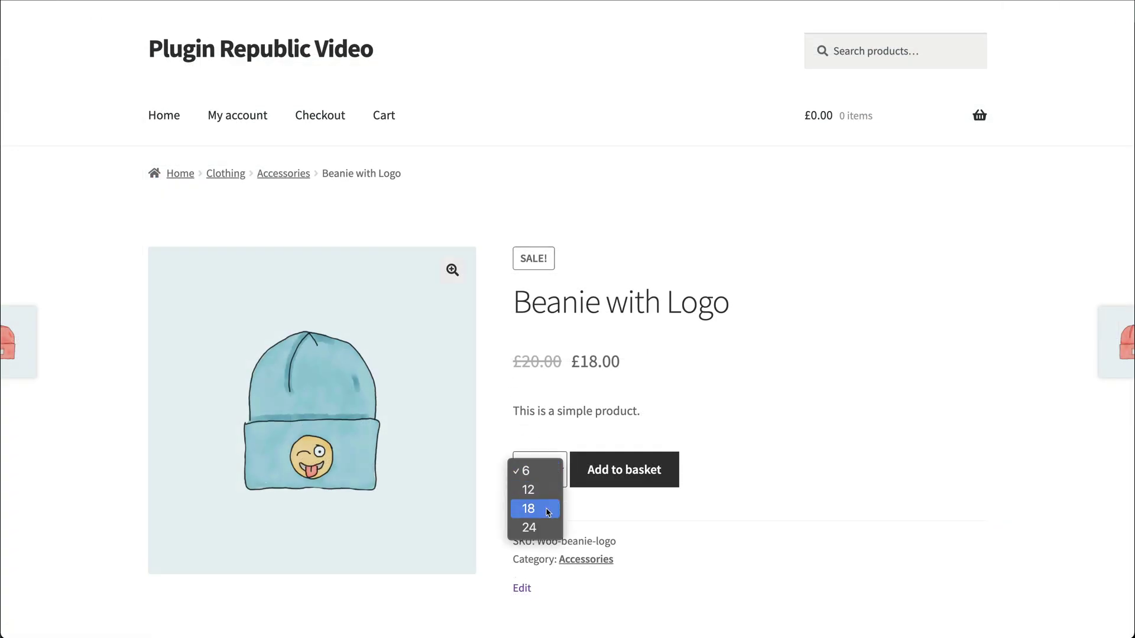
{"action": "left_click", "coordinate": [600, 513]}
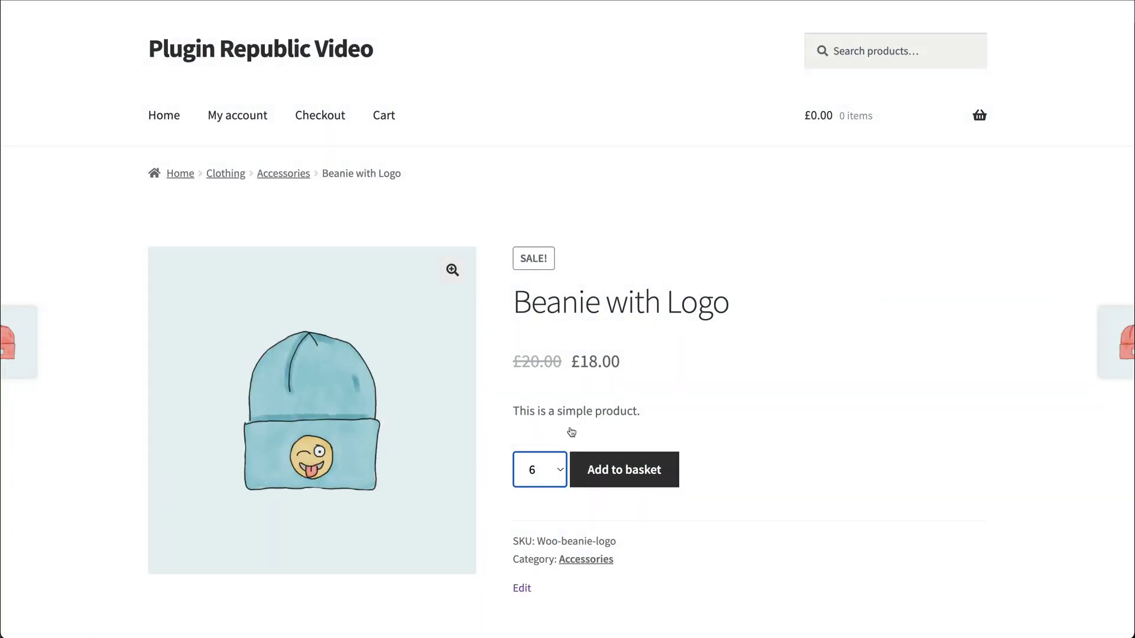
{"action": "left_click", "coordinate": [414, 1]}
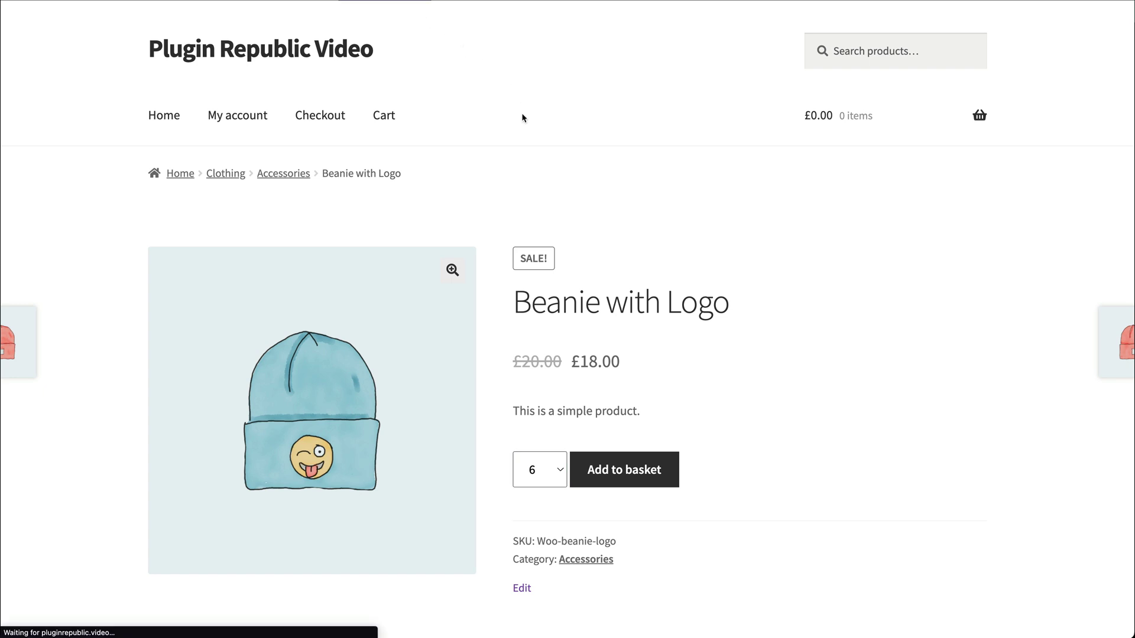
Step: Fill Defined Quantities with lines for 1 Single Pack, 10 Multi-Pack (10) and 100 Bulk Buy (100)
{"action": "scroll", "coordinate": [579, 258], "scroll_direction": "down", "scroll_amount": 12}
{"action": "scroll", "coordinate": [578, 263], "scroll_direction": "down", "scroll_amount": 1}
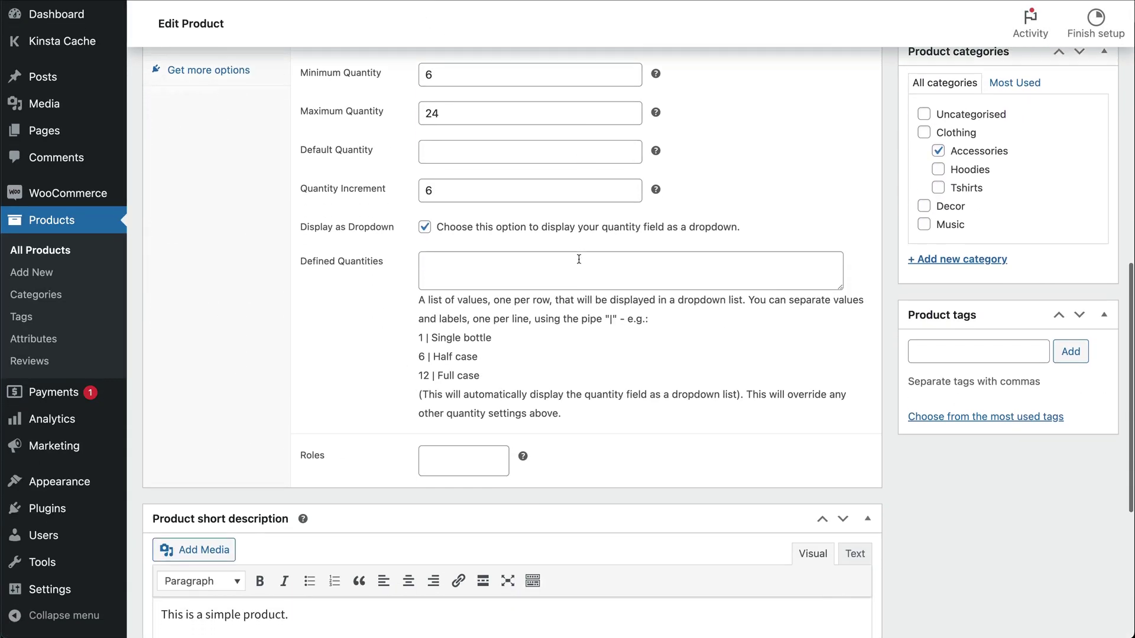
{"action": "left_click", "coordinate": [512, 267]}
{"action": "type", "text": "1 |  10 |"}
{"action": "key", "text": "Up"}
{"action": "type", "text": "Single Pack 10 | "}
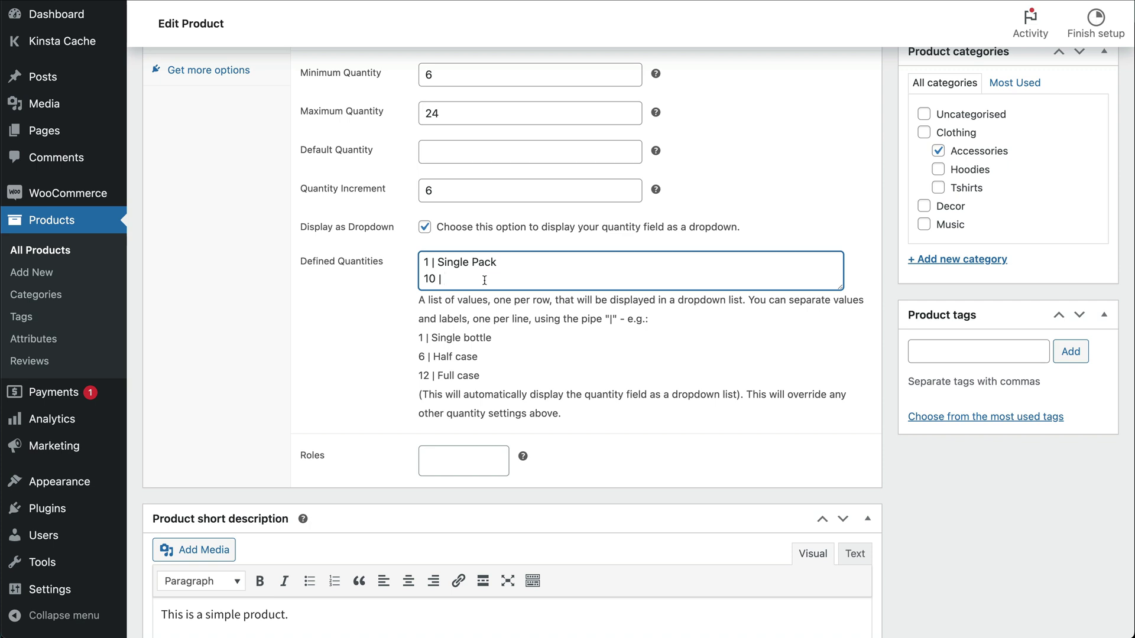
{"action": "type", "text": "Multie"}
{"action": "type", "text": "-Pack (10)"}
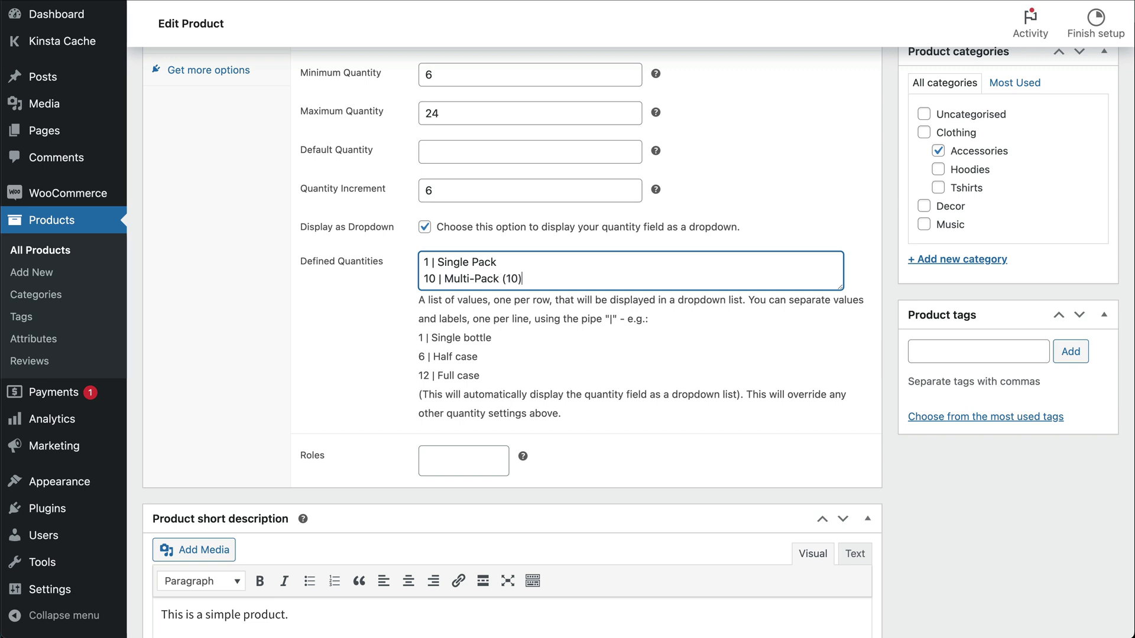
{"action": "key", "text": "Return"}
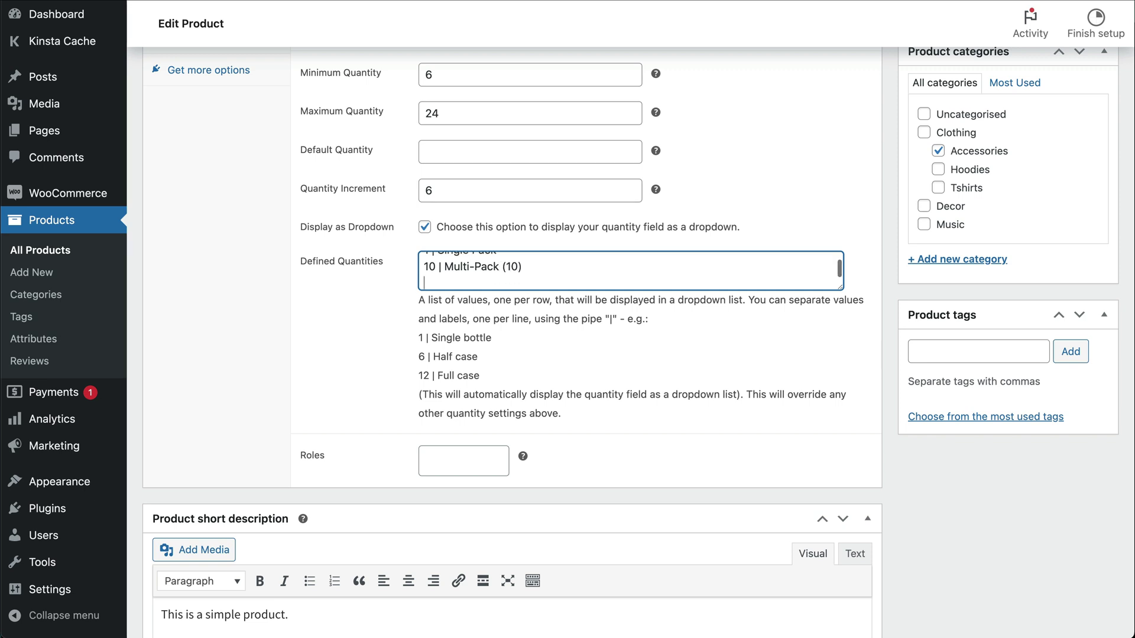
{"action": "type", "text": "100 | Bulk Buy (100)"}
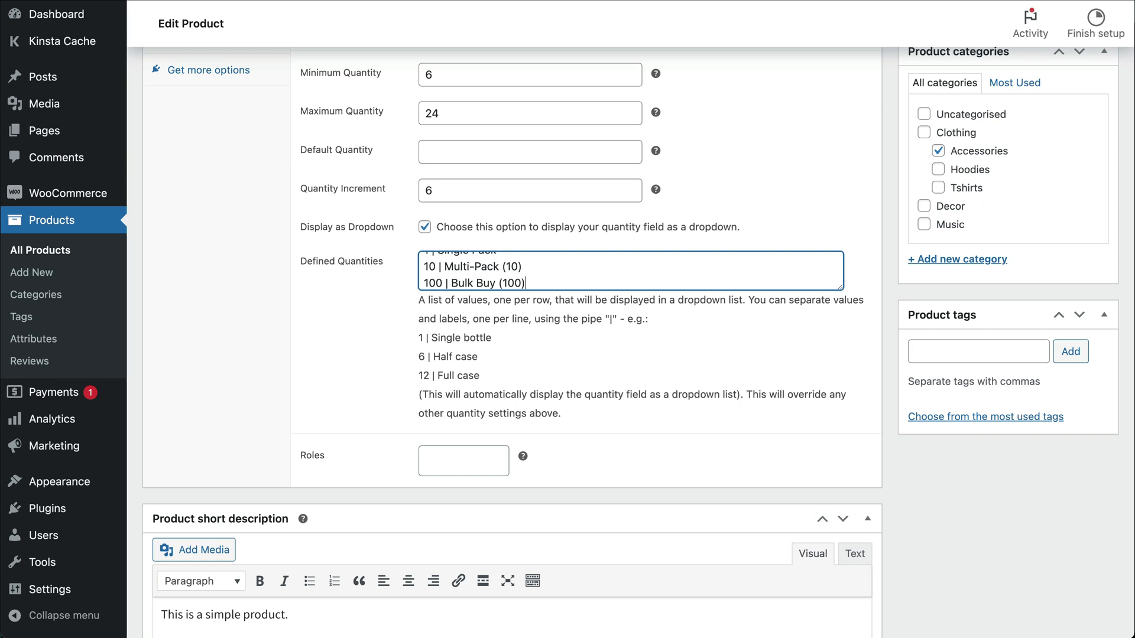
{"action": "scroll", "coordinate": [500, 237], "scroll_direction": "up", "scroll_amount": 6}
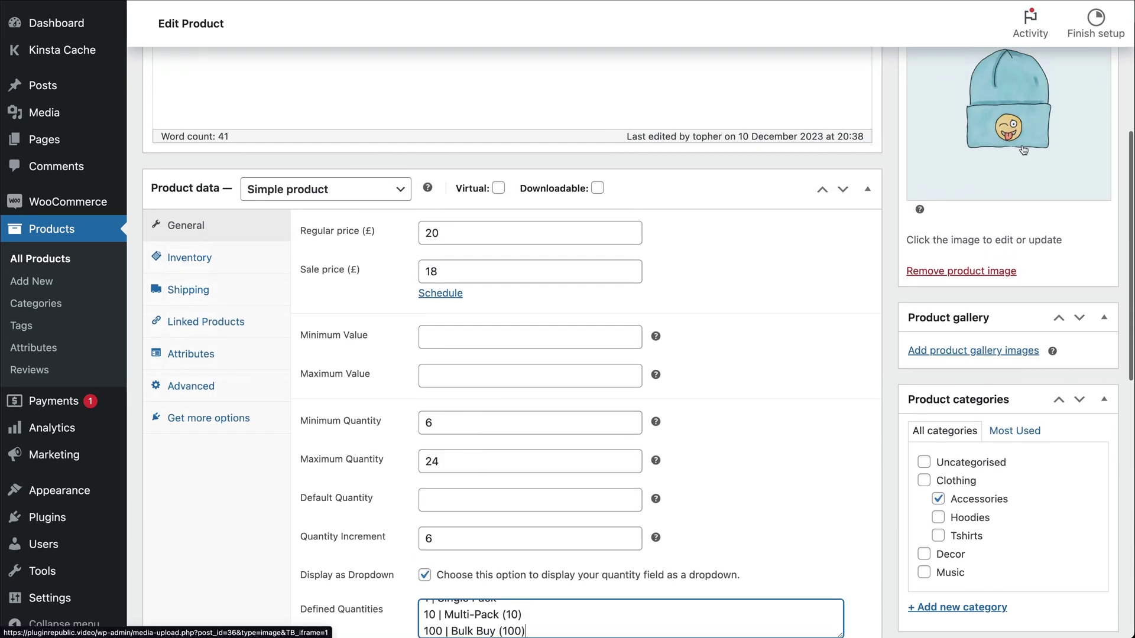
Step: Update the product, view its live page, and open the quantity dropdown to check the pack options
{"action": "scroll", "coordinate": [1025, 151], "scroll_direction": "up", "scroll_amount": 6}
{"action": "left_click", "coordinate": [1082, 259]}
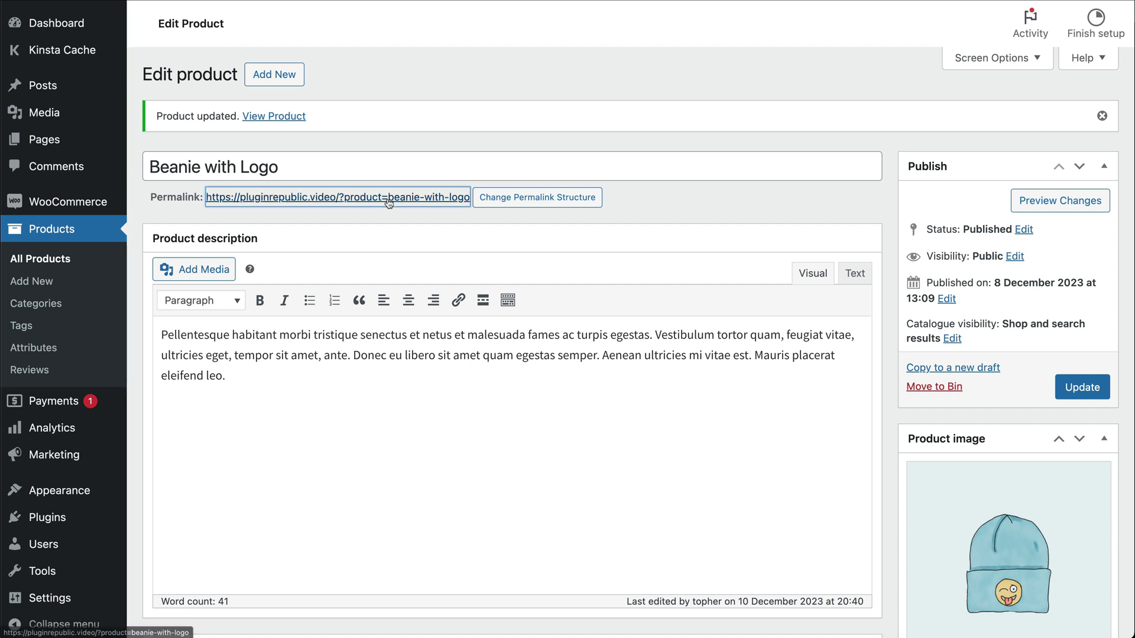
{"action": "left_click", "coordinate": [390, 204]}
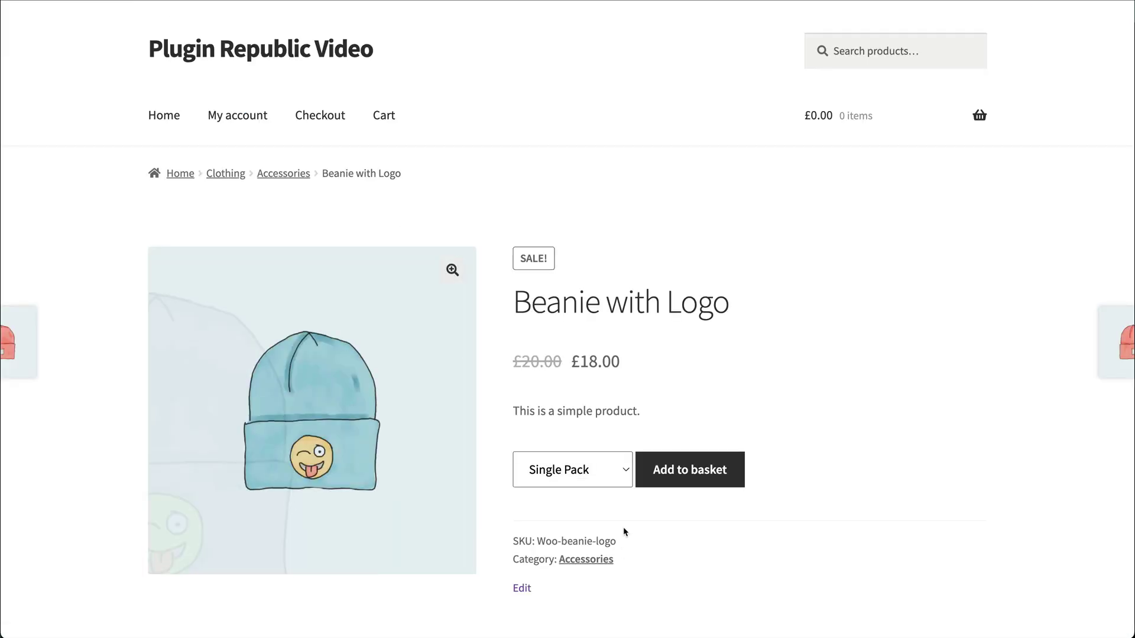
{"action": "left_click", "coordinate": [618, 470]}
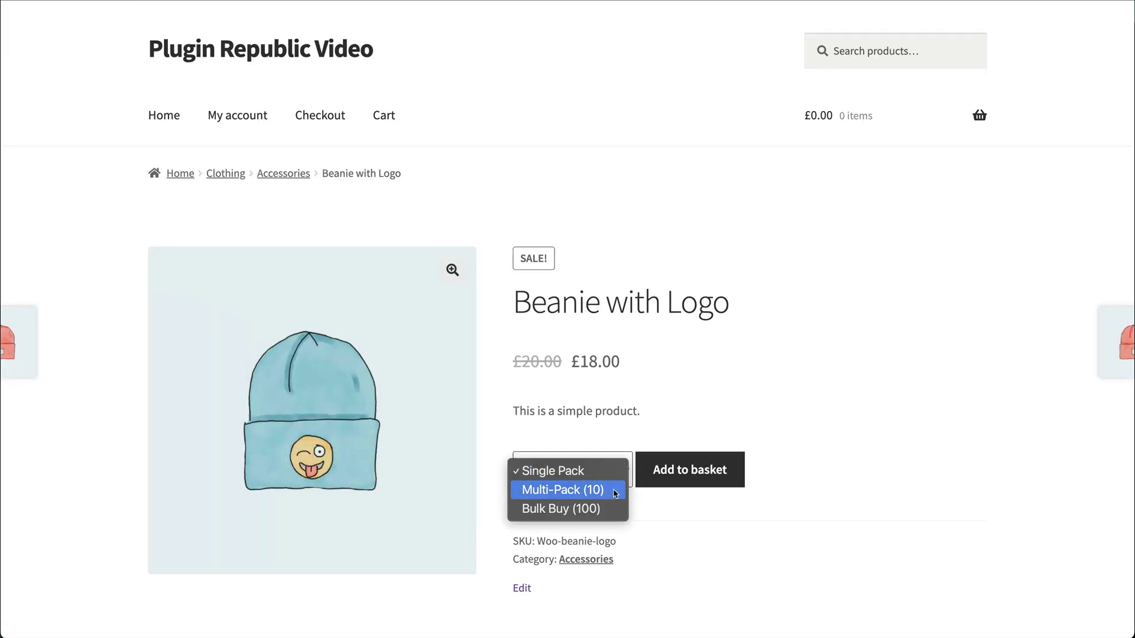